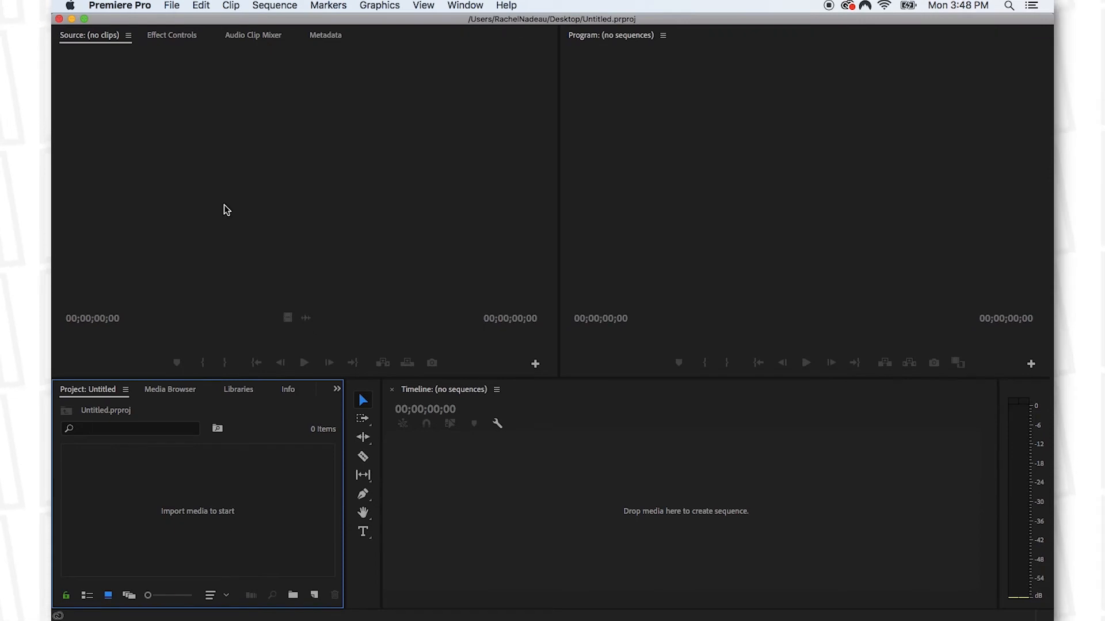
# Reset the current Editing workspace to its saved layout
pyautogui.click(465, 5)
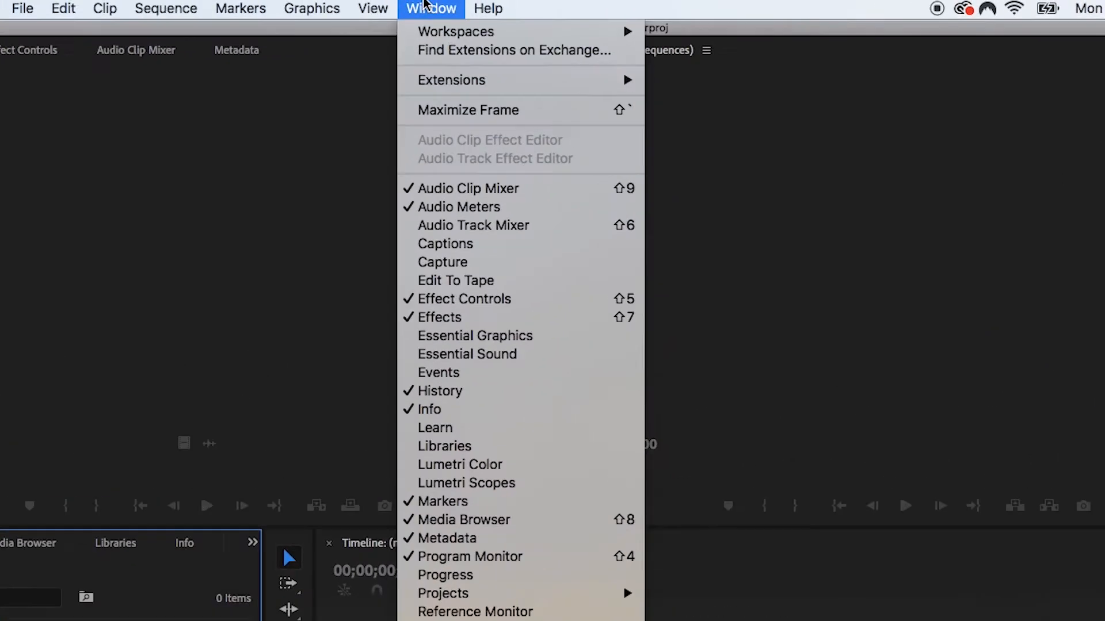
pyautogui.moveTo(598, 22)
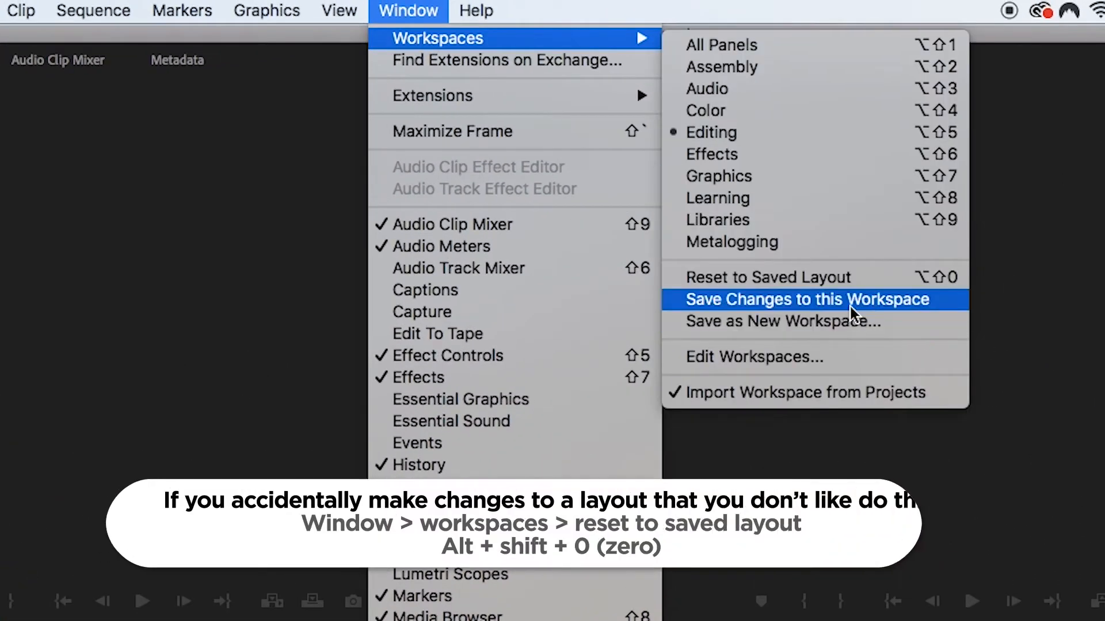
pyautogui.click(826, 281)
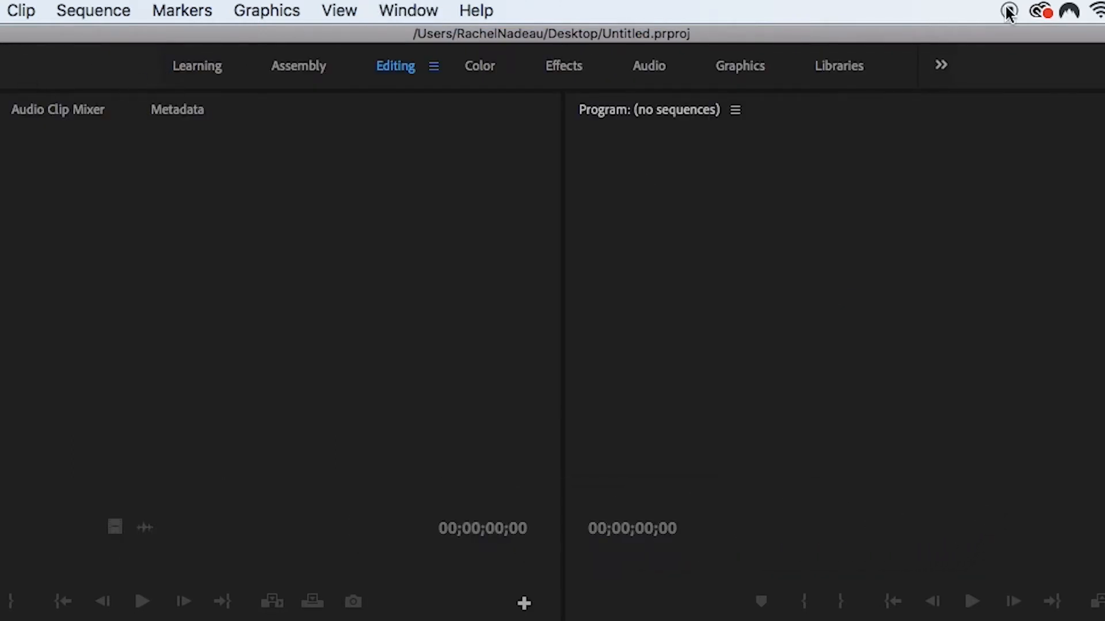
pyautogui.click(941, 65)
pyautogui.click(107, 68)
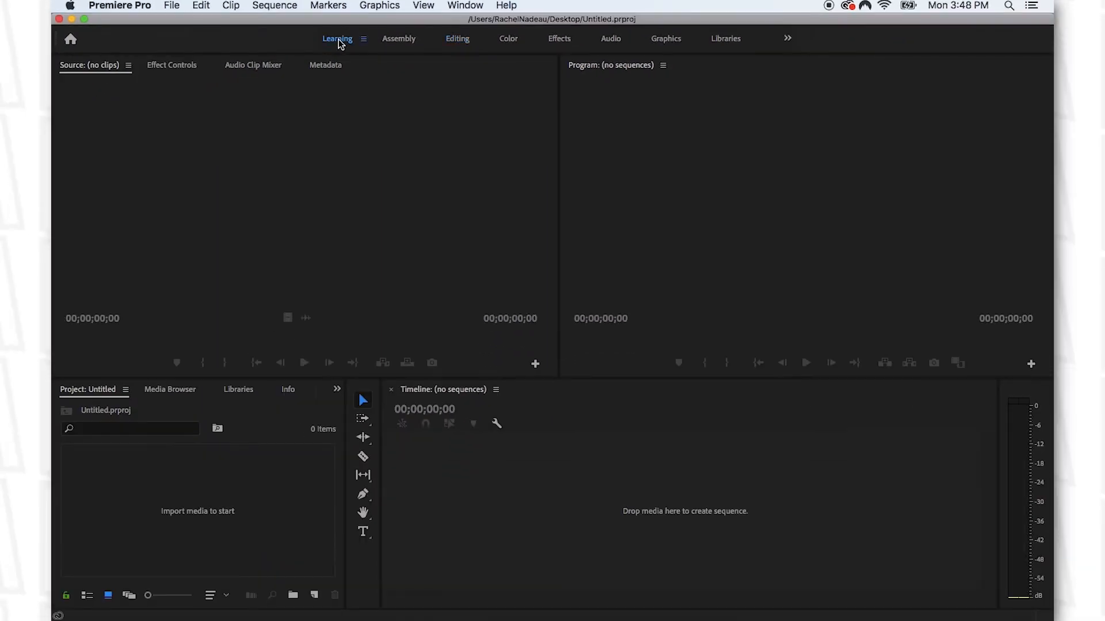
# Try out the Learning, Assembly, Editing and Color workspaces and settle on Assembly
pyautogui.click(341, 41)
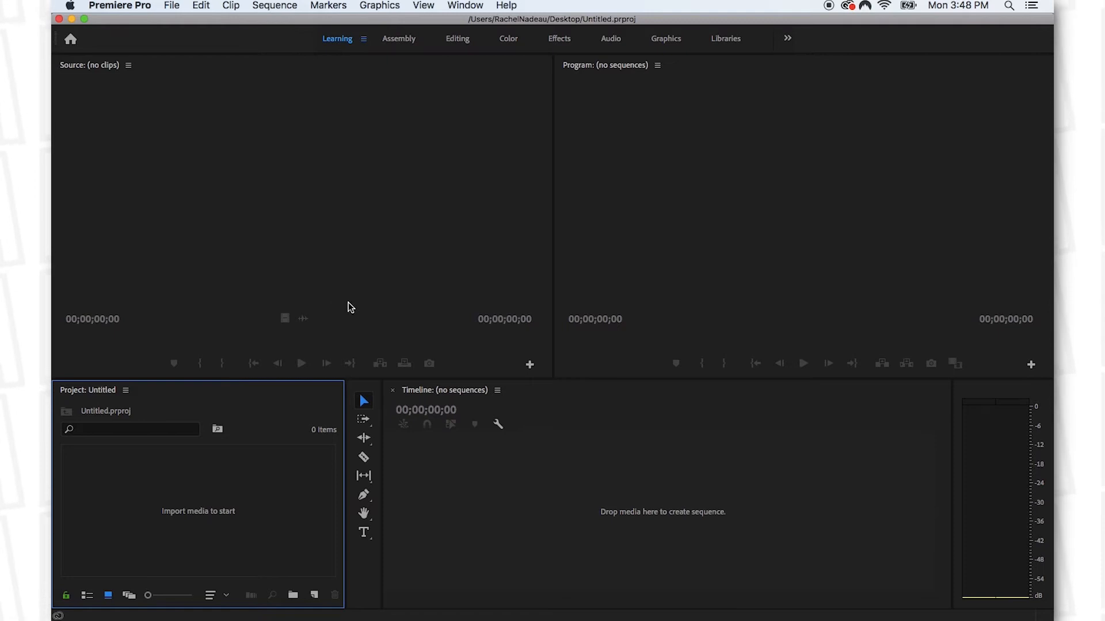
pyautogui.click(410, 42)
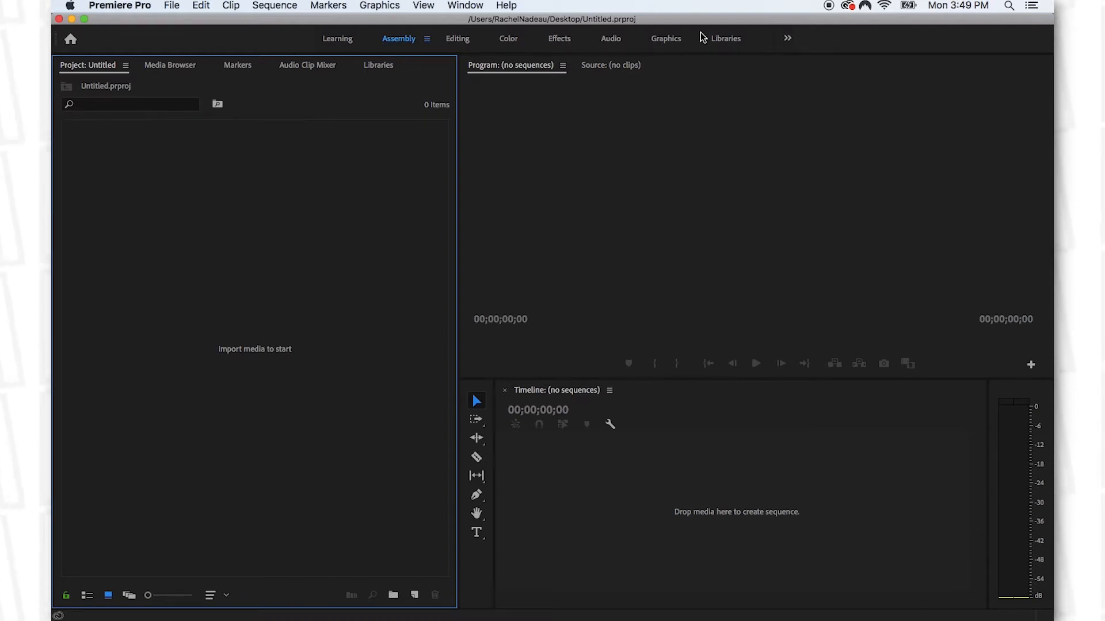
pyautogui.click(467, 41)
pyautogui.click(512, 38)
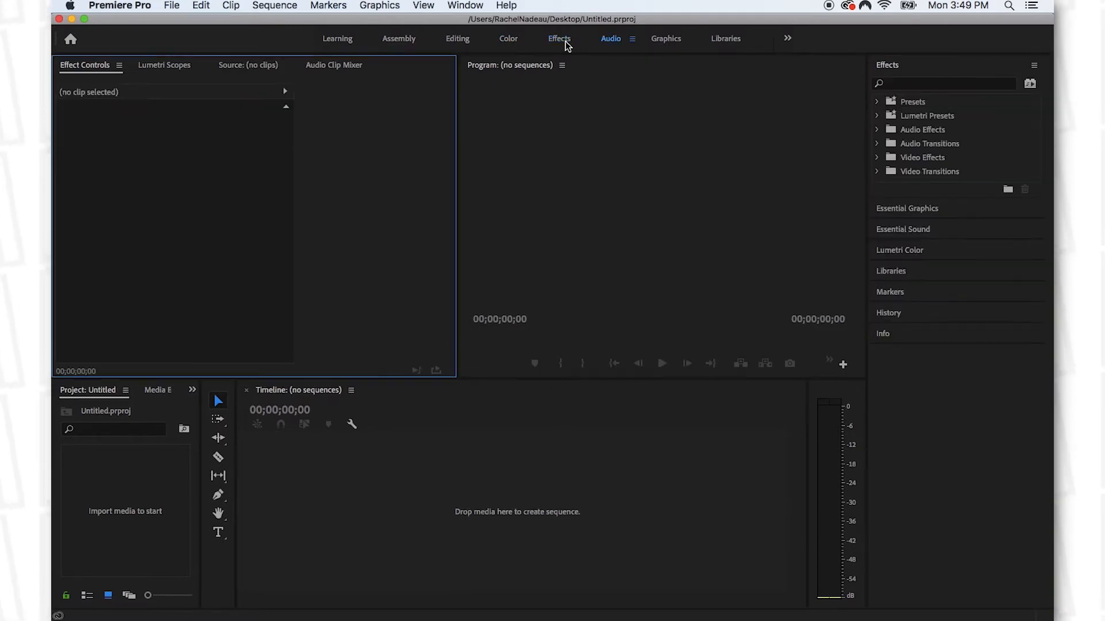
pyautogui.click(399, 39)
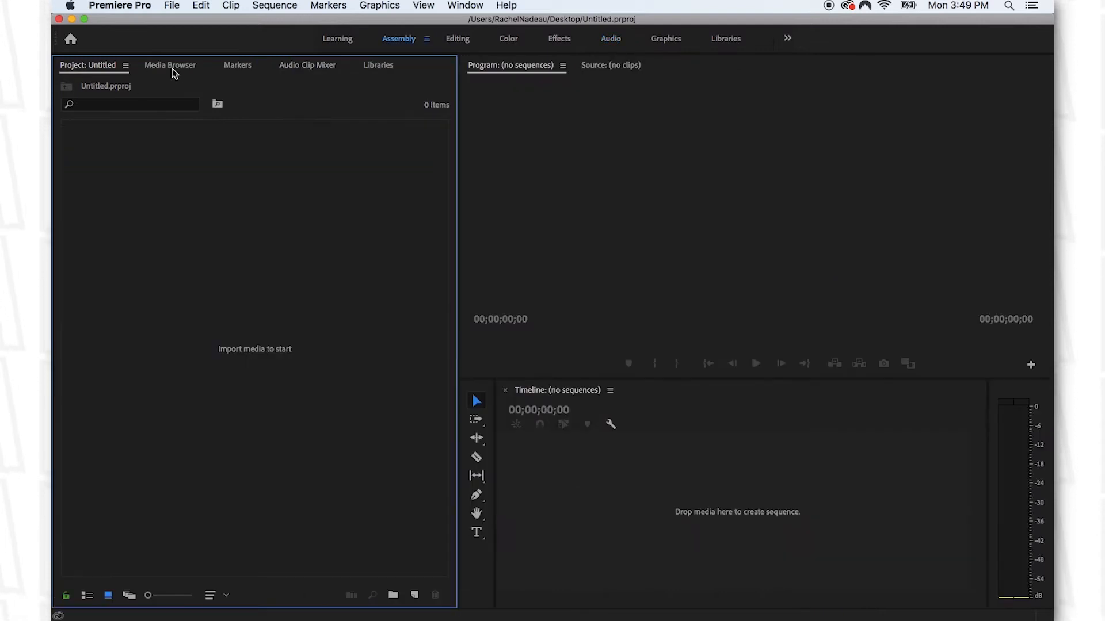
# Show the Markers panel and dock it across the full width above all other panels
pyautogui.click(239, 66)
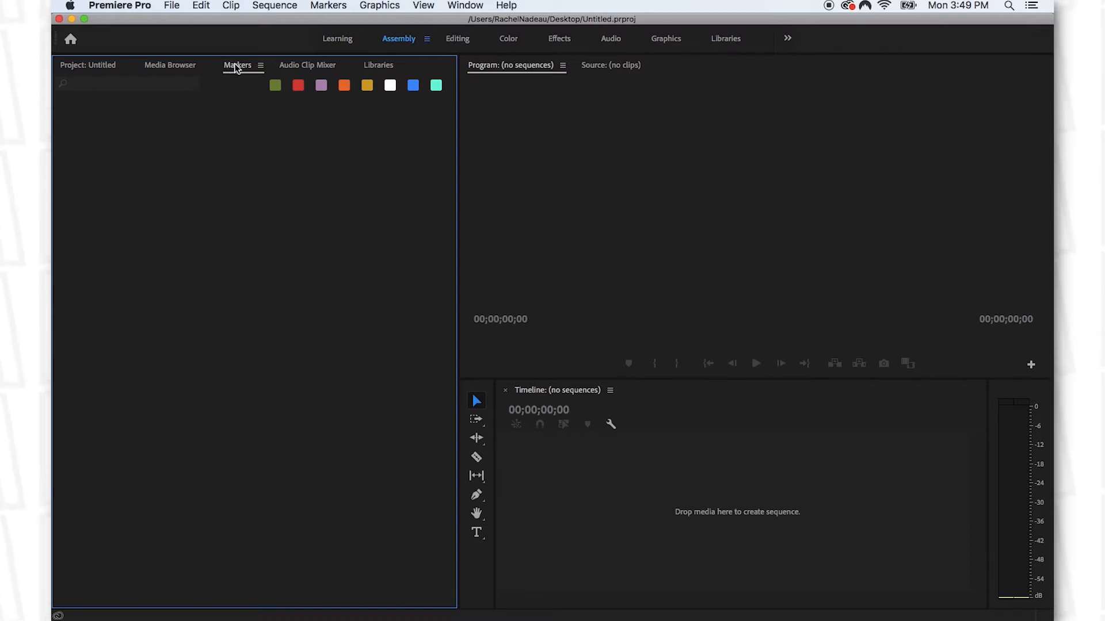
pyautogui.moveTo(236, 67); pyautogui.dragTo(582, 65)
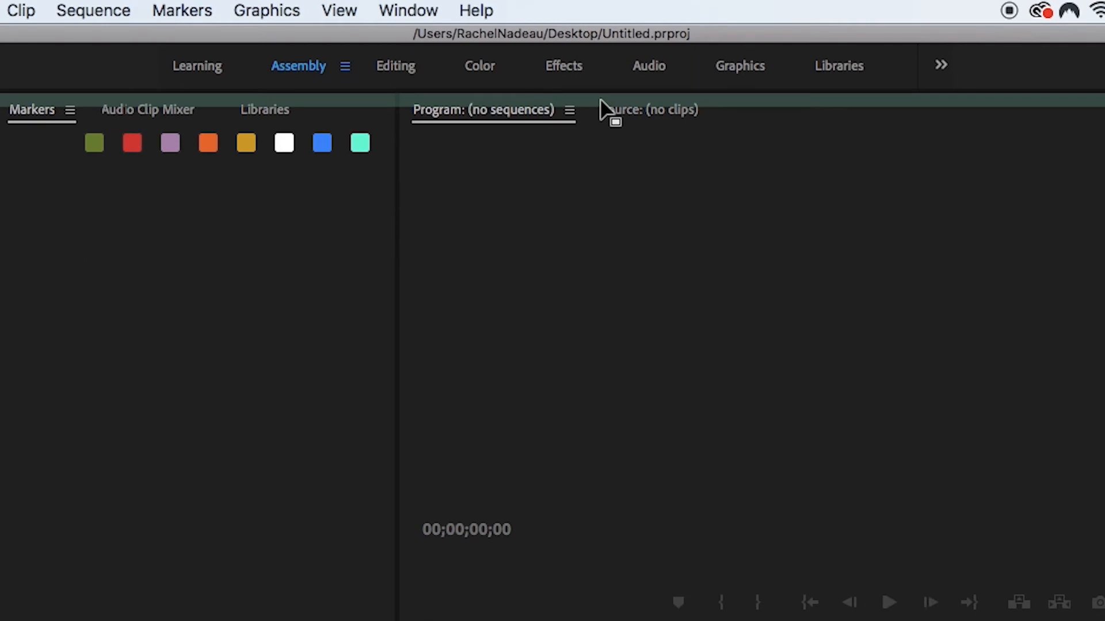
pyautogui.moveTo(600, 101); pyautogui.dragTo(599, 103)
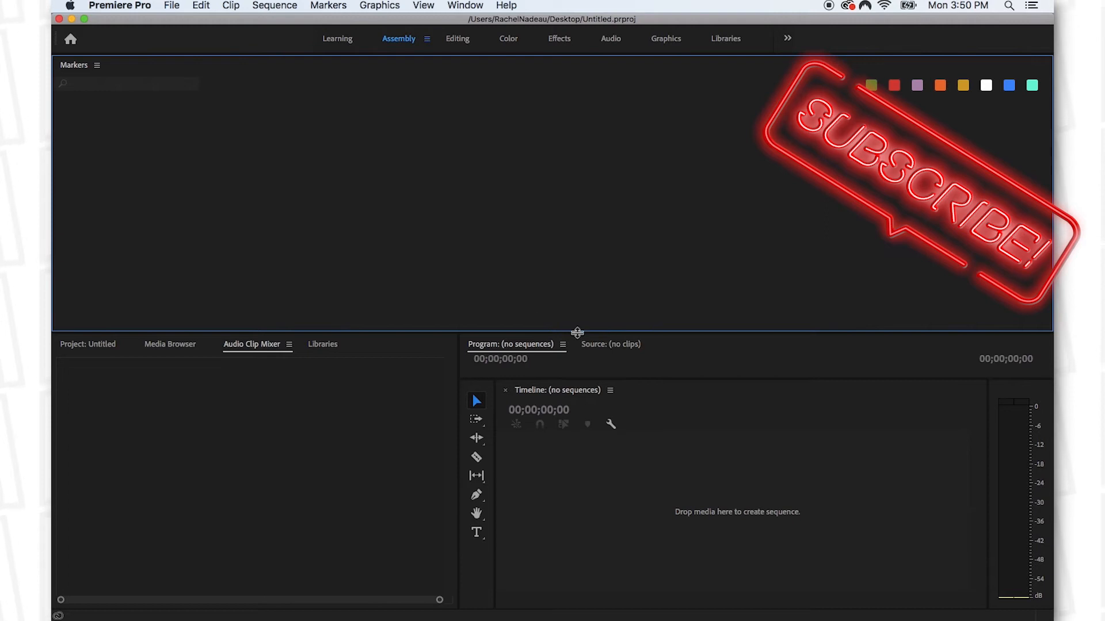
# Move the Markers panel into the group holding the Program and Source monitors
pyautogui.moveTo(64, 67); pyautogui.dragTo(694, 344)
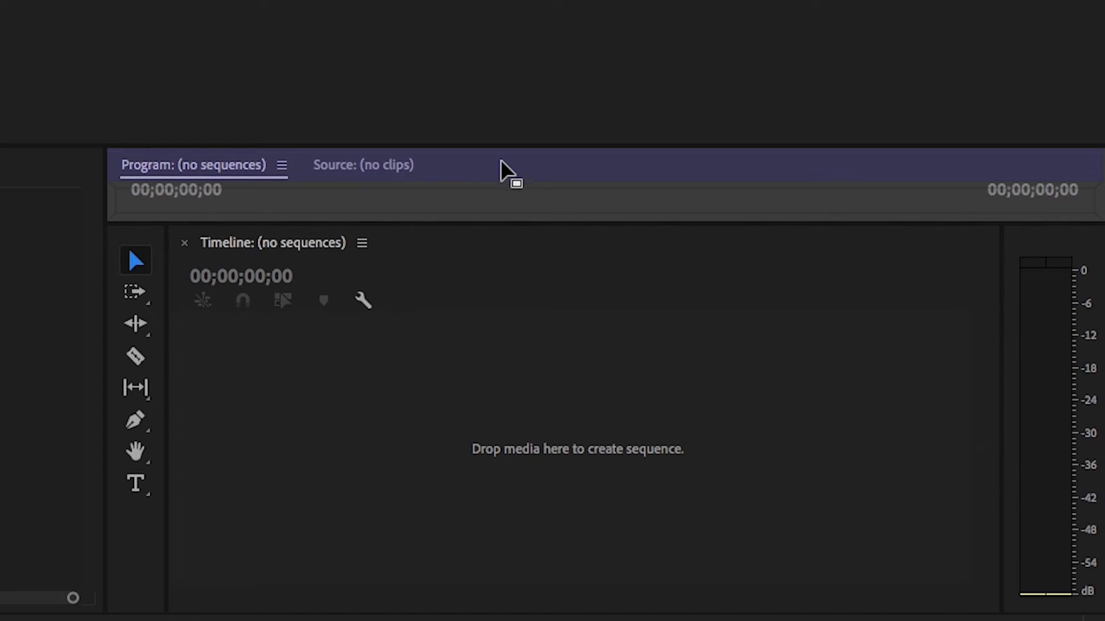
pyautogui.moveTo(500, 161)
pyautogui.mouseDown()
pyautogui.moveTo(491, 189)
pyautogui.moveTo(488, 156)
pyautogui.moveTo(491, 167)
pyautogui.mouseUp()
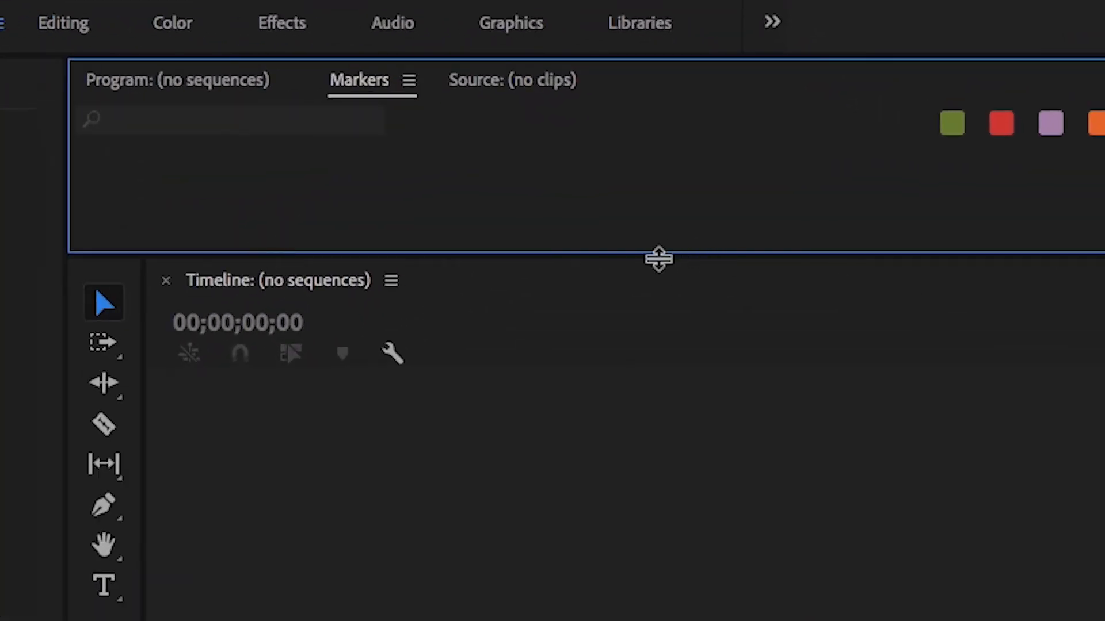
# Enlarge the monitor panel group downward and leftward, and dock the Program monitor separately on its right side
pyautogui.moveTo(658, 259); pyautogui.dragTo(693, 620)
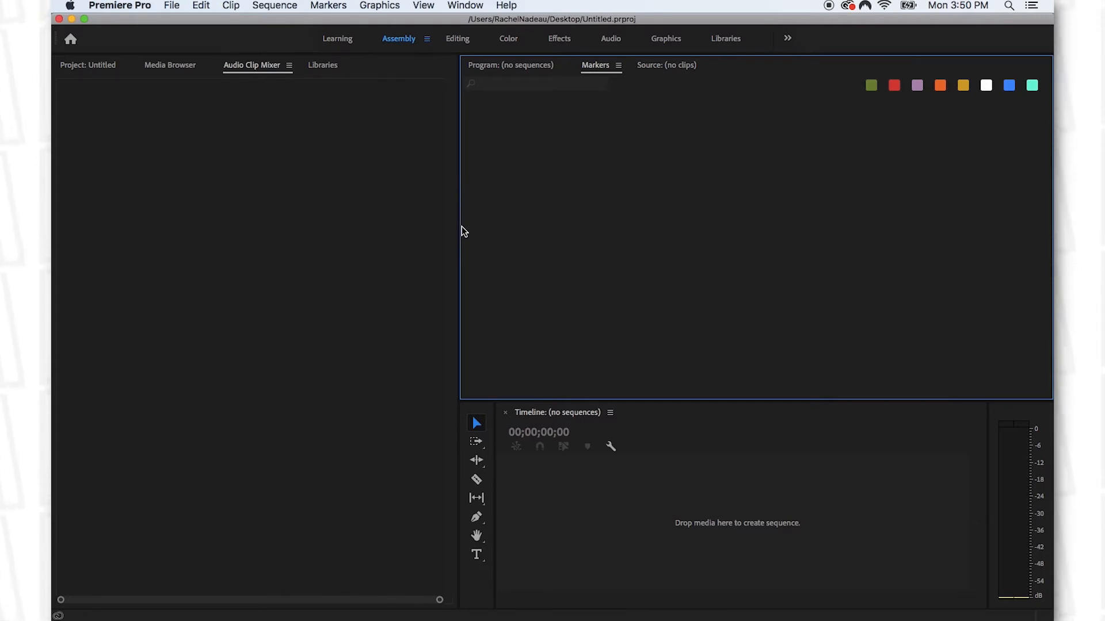
pyautogui.moveTo(458, 227); pyautogui.dragTo(329, 233)
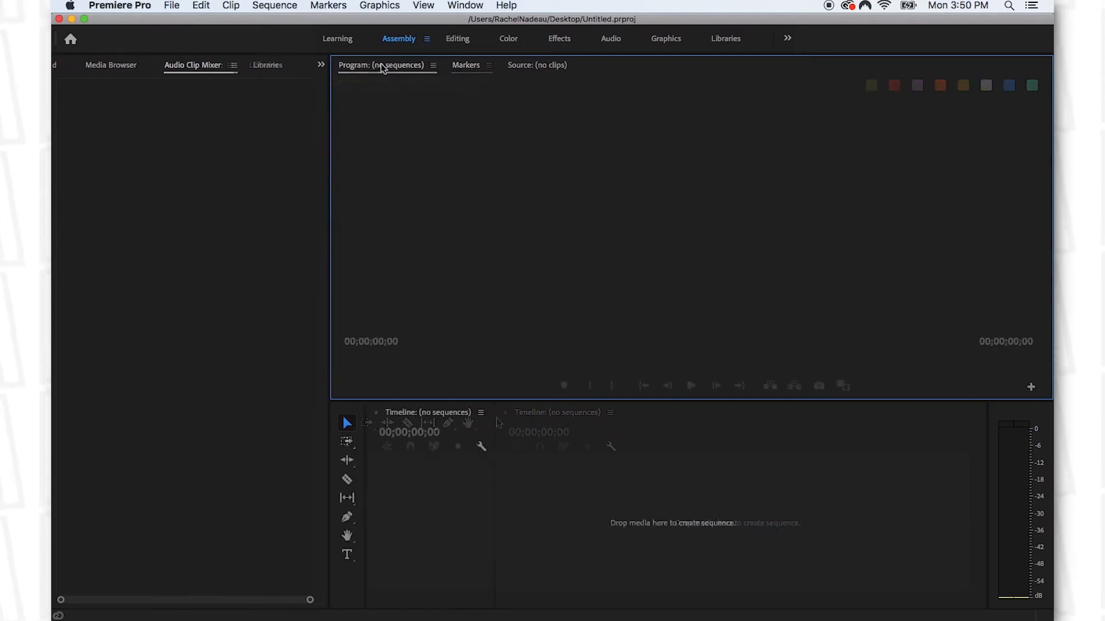
pyautogui.moveTo(374, 70); pyautogui.dragTo(1043, 233)
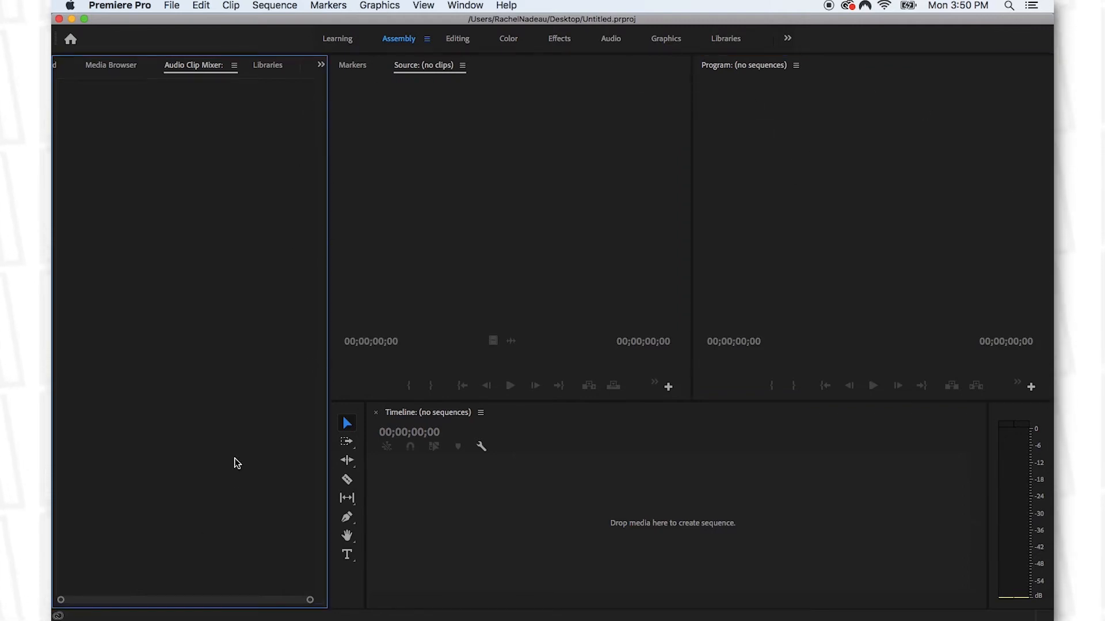
# Bring up the Libraries panel and close it through its panel options
pyautogui.click(273, 69)
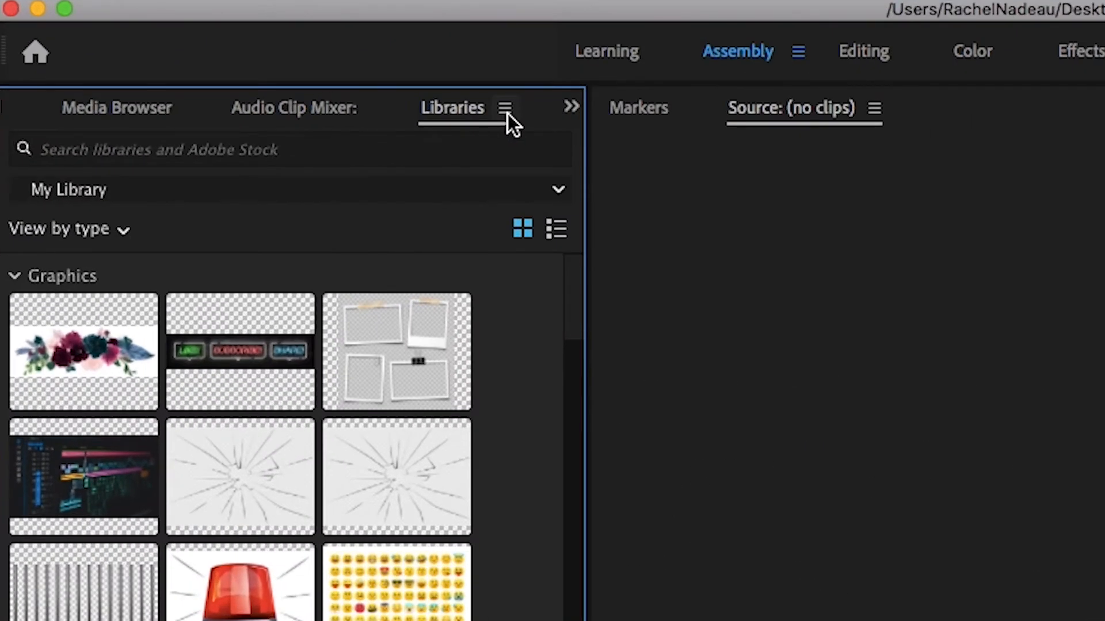
pyautogui.click(355, 79)
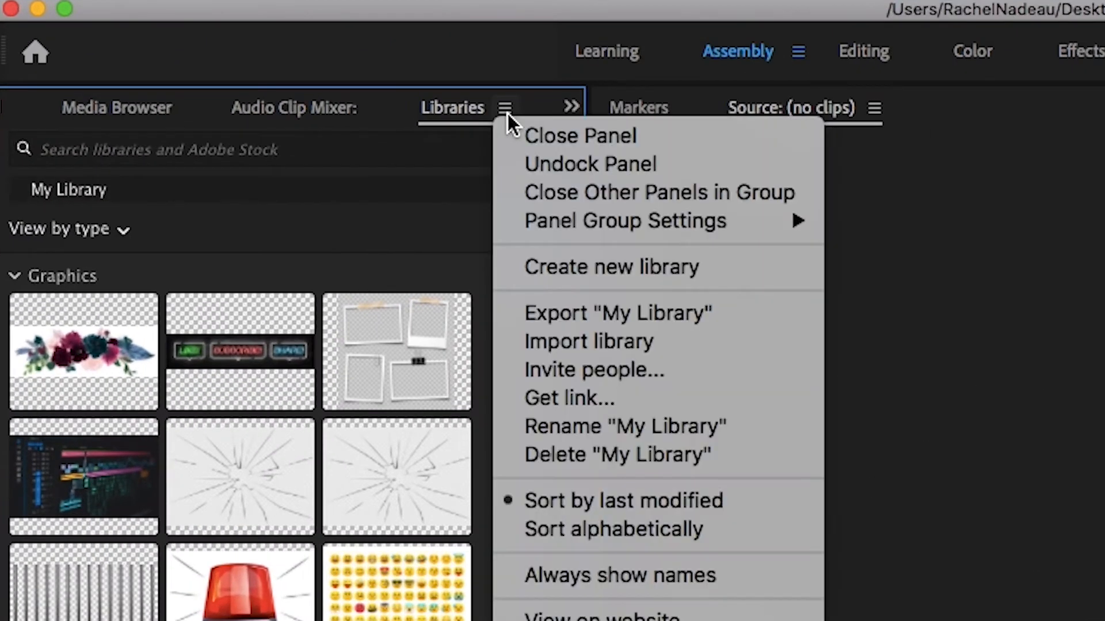
pyautogui.click(494, 115)
pyautogui.click(506, 110)
pyautogui.click(634, 142)
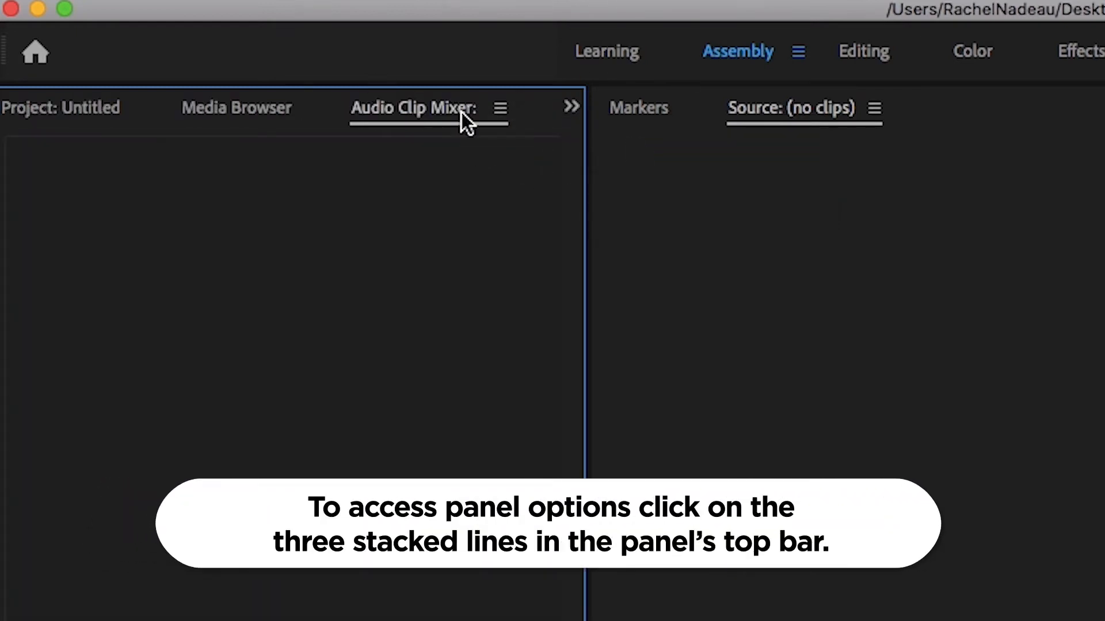
# Undock the Audio Clip Mixer panel into a floating window and reposition that window
pyautogui.click(501, 109)
pyautogui.click(567, 166)
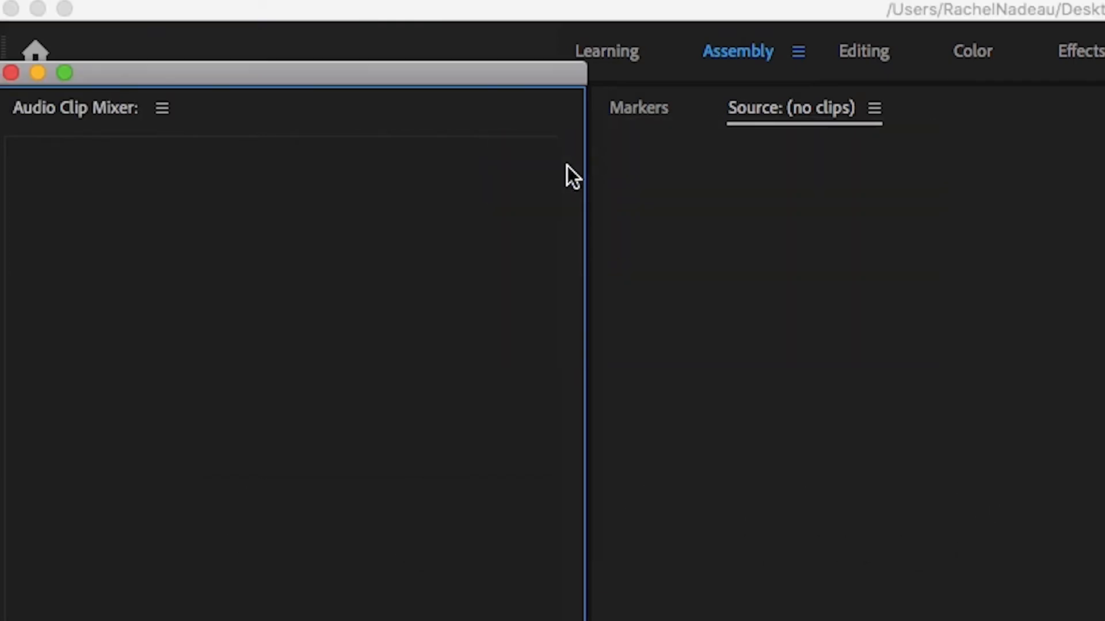
pyautogui.moveTo(114, 77); pyautogui.dragTo(555, 119)
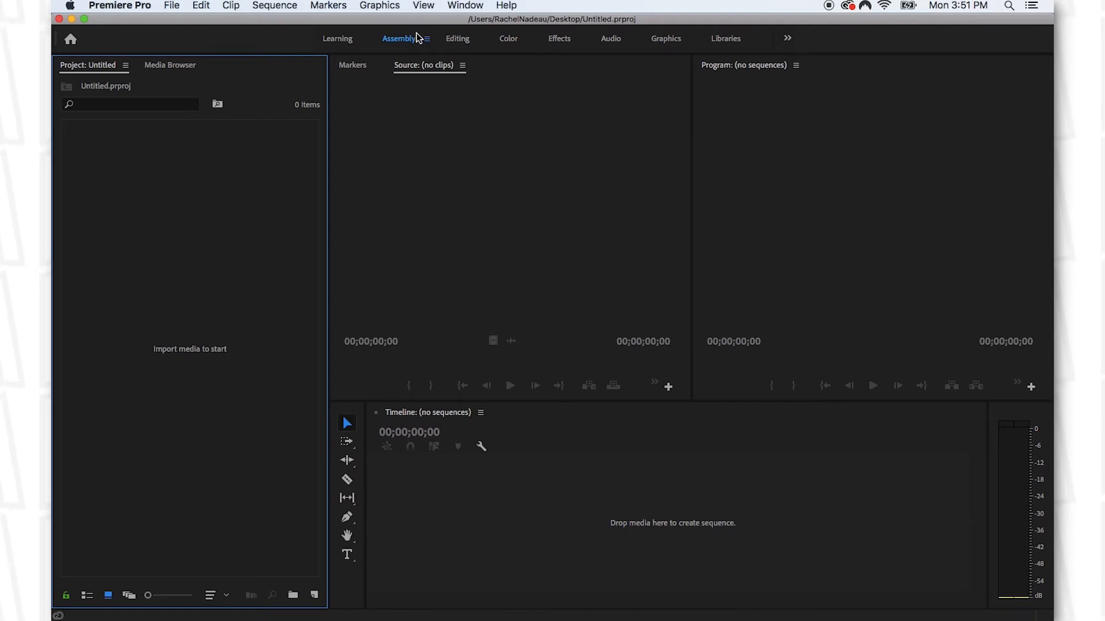
# Save the current panel arrangement as a new workspace named New Editing Layout
pyautogui.click(464, 5)
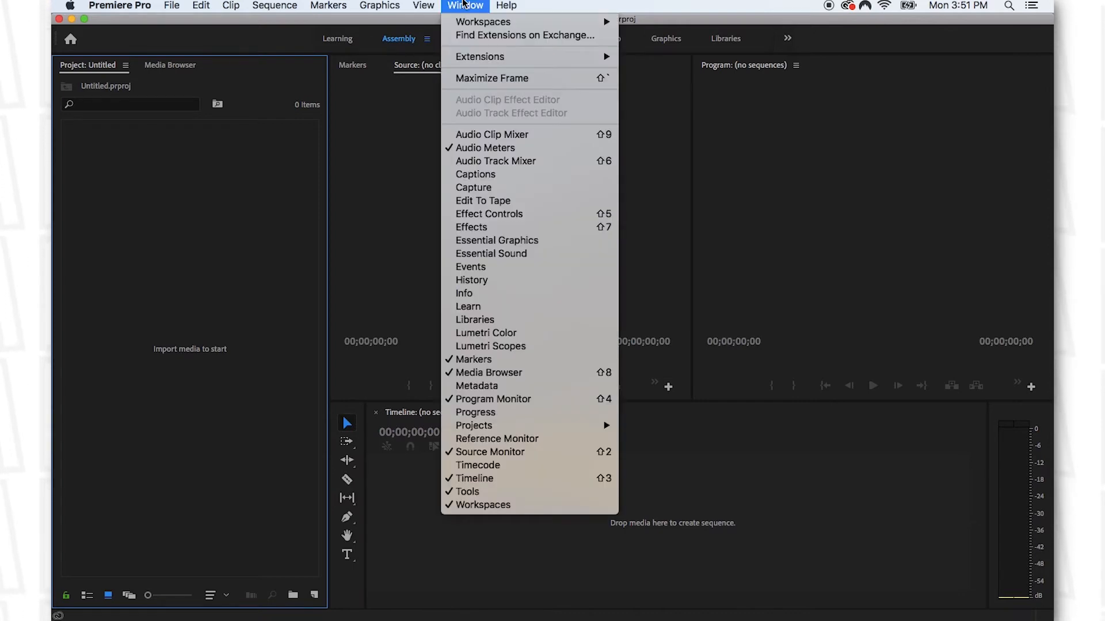
pyautogui.moveTo(480, 23)
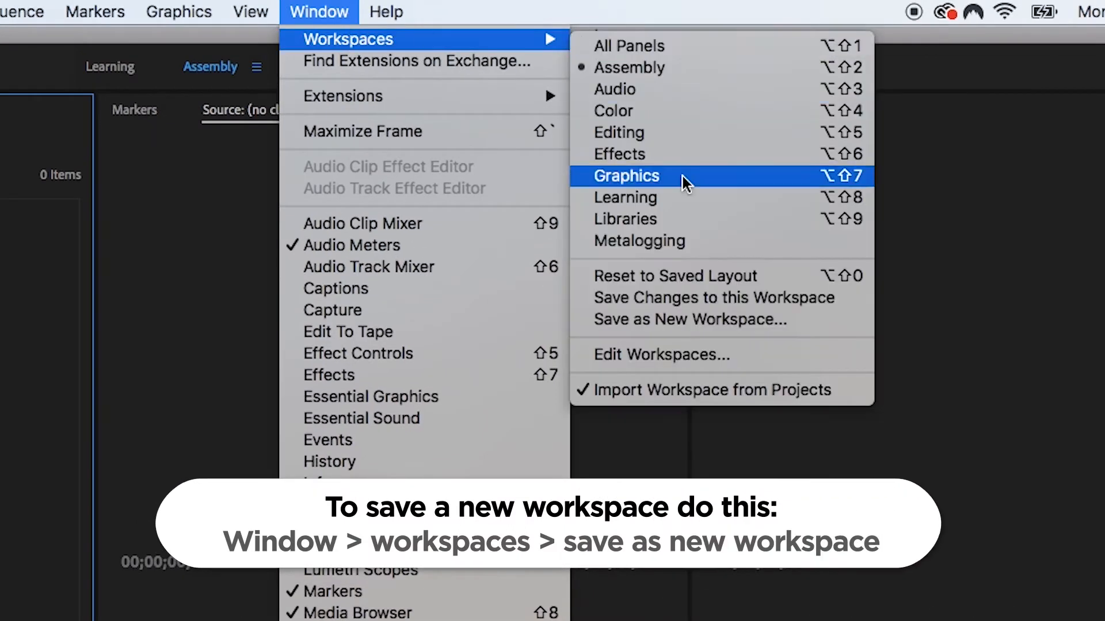
pyautogui.click(691, 314)
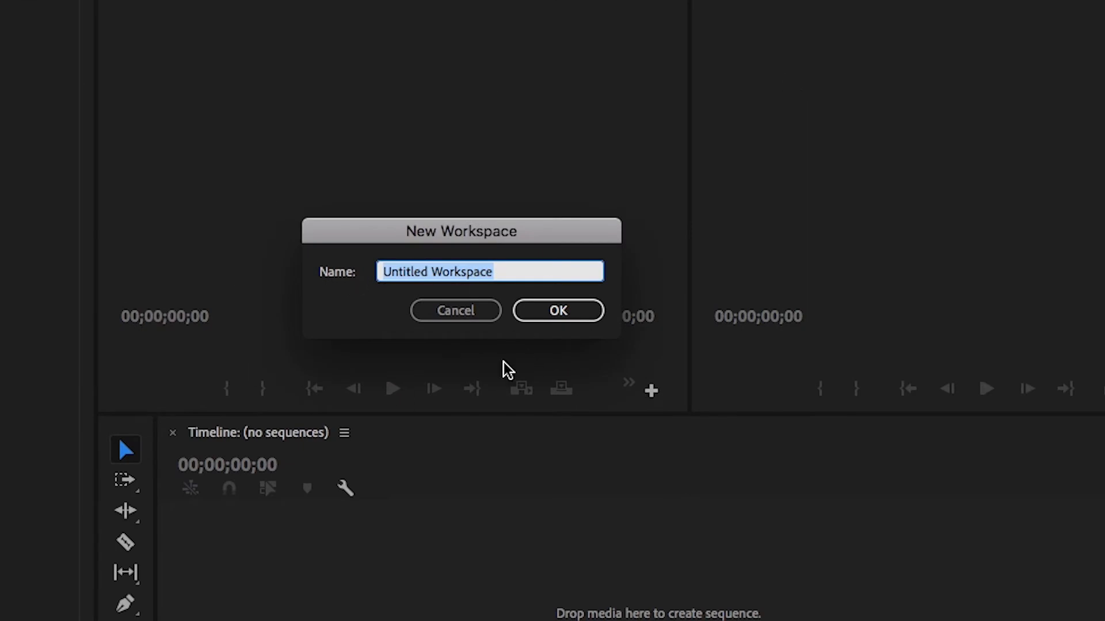
pyautogui.write('New Editing Layout')
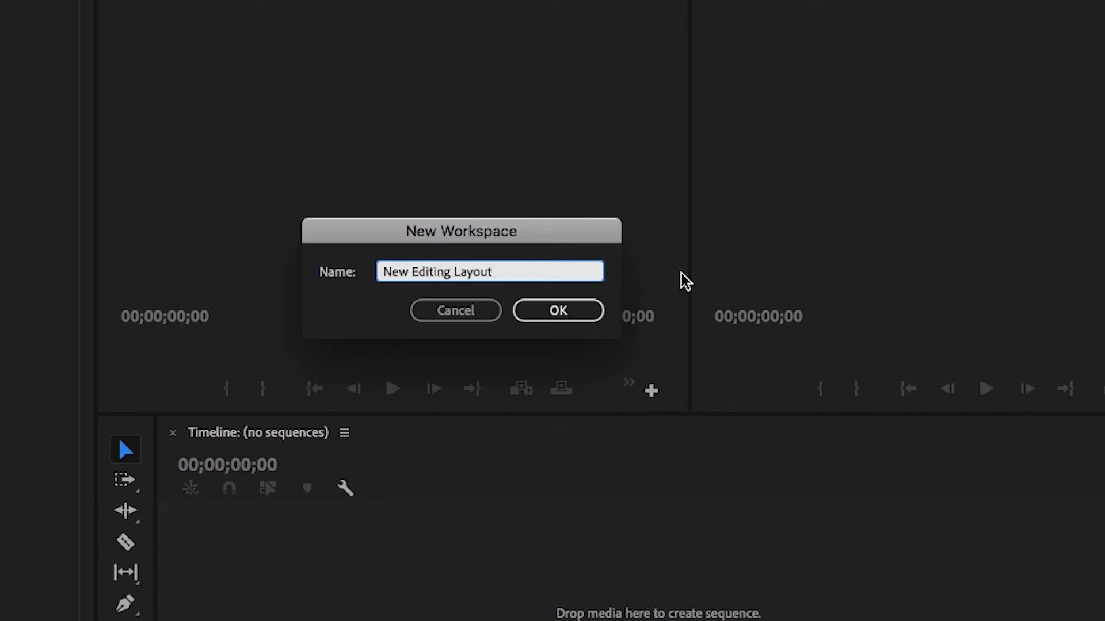
pyautogui.click(558, 310)
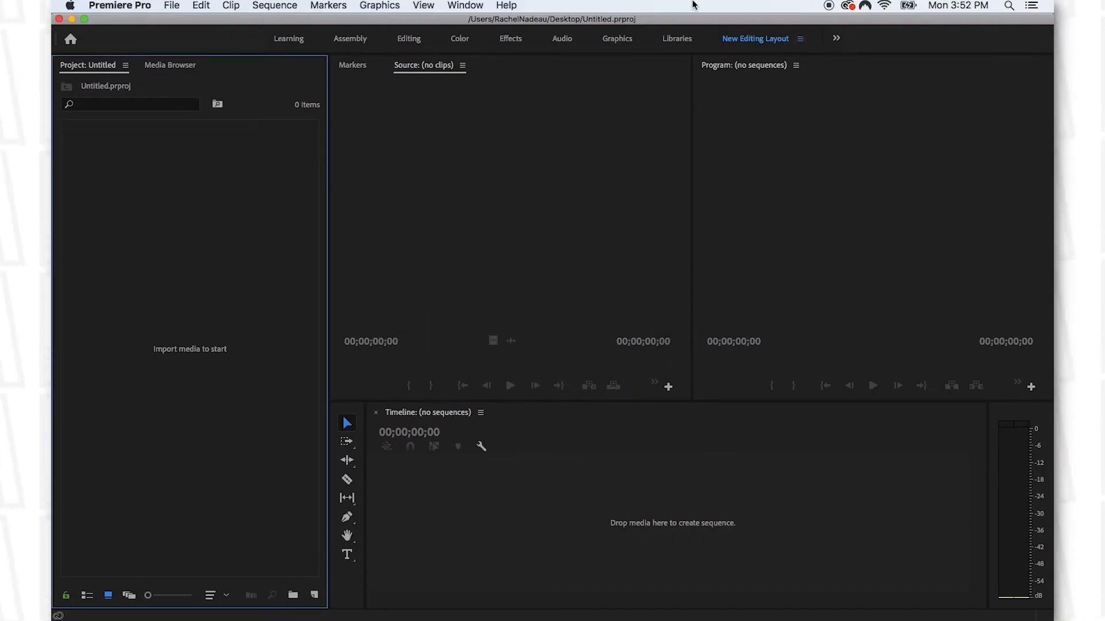
# Detach the workspaces bar from the main window and close it to hide it, along with the Home window
pyautogui.click(836, 39)
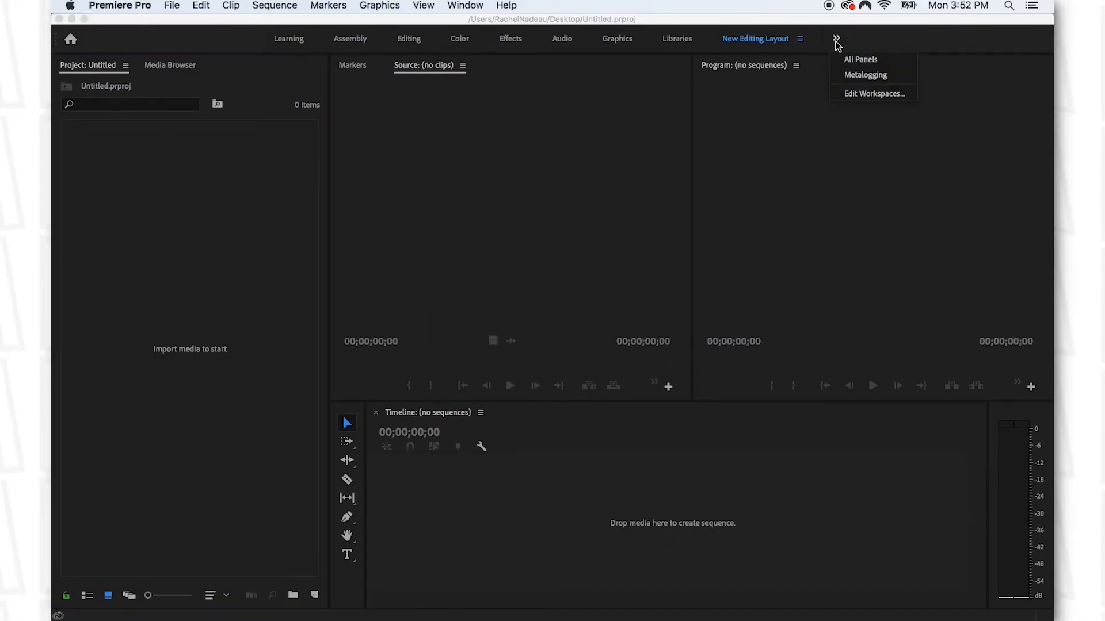
pyautogui.click(63, 44)
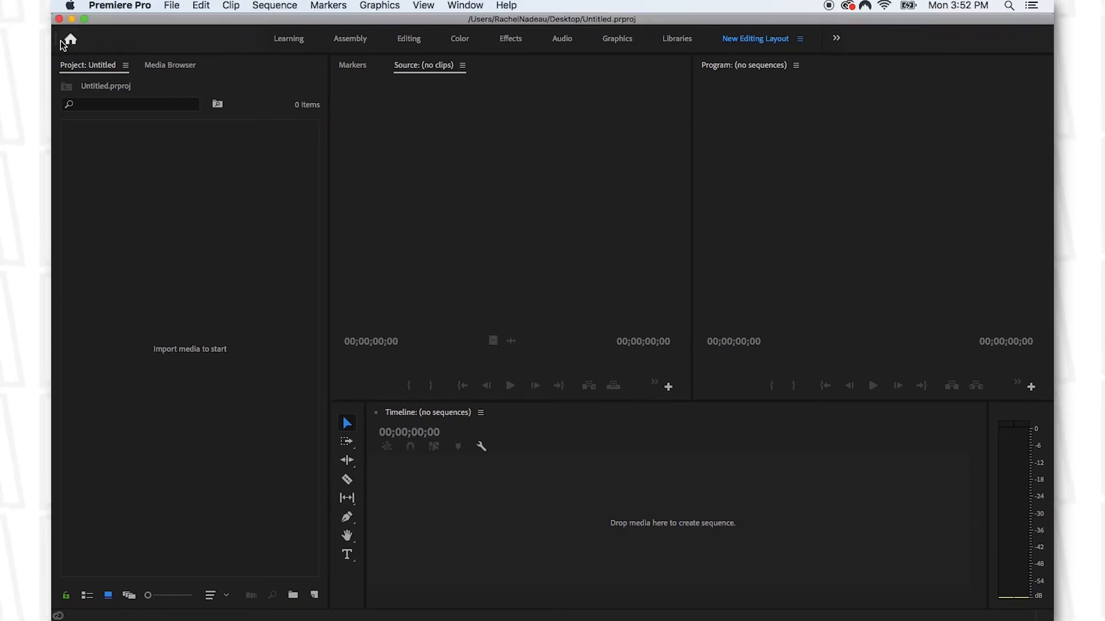
pyautogui.click(63, 43)
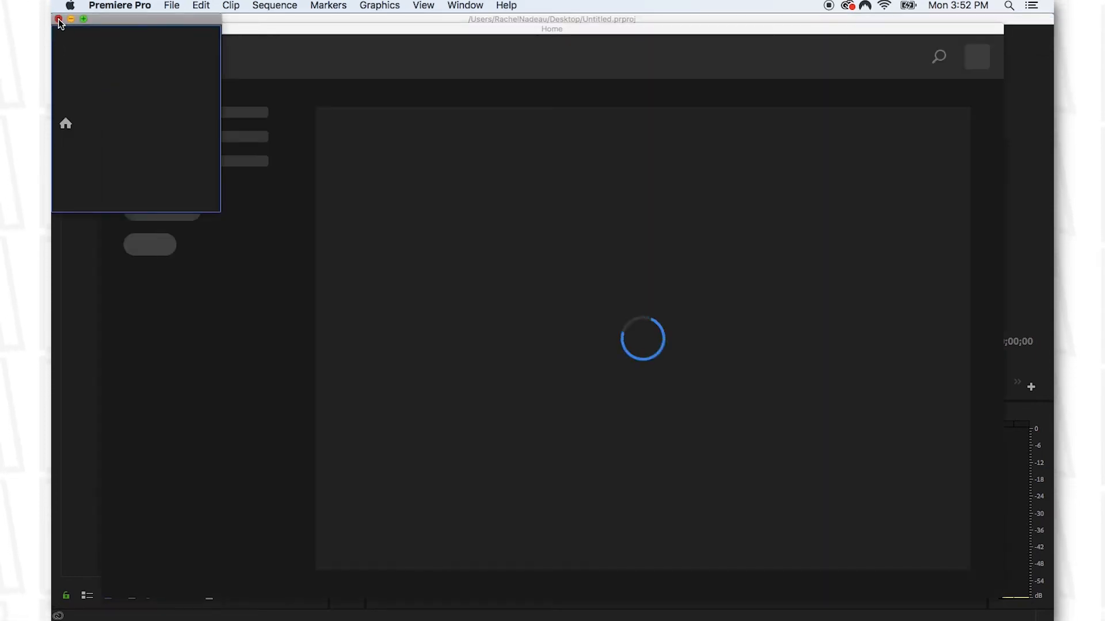
pyautogui.click(58, 19)
pyautogui.click(109, 28)
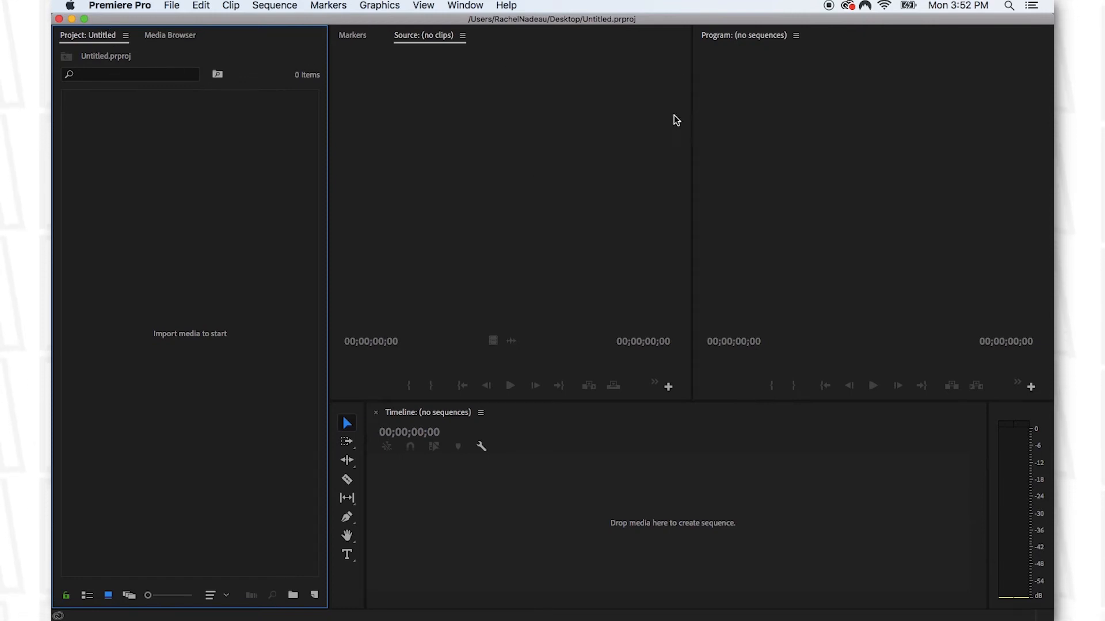
# Save the layout changes to the New Editing Layout workspace
pyautogui.click(460, 5)
pyautogui.click(538, 5)
pyautogui.click(466, 6)
pyautogui.moveTo(481, 23)
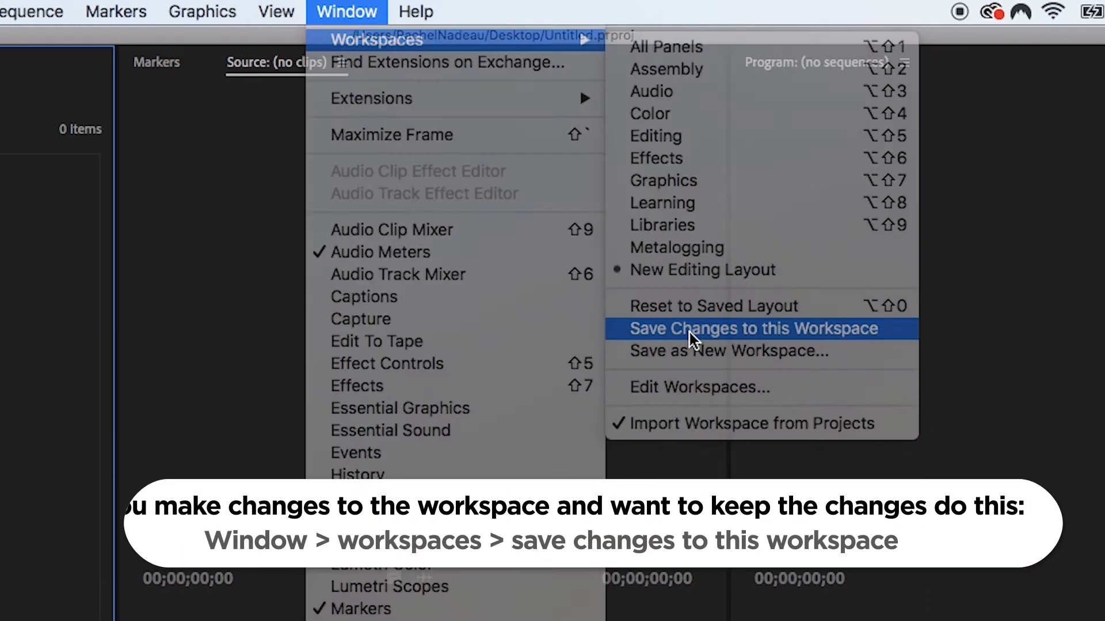
pyautogui.click(688, 330)
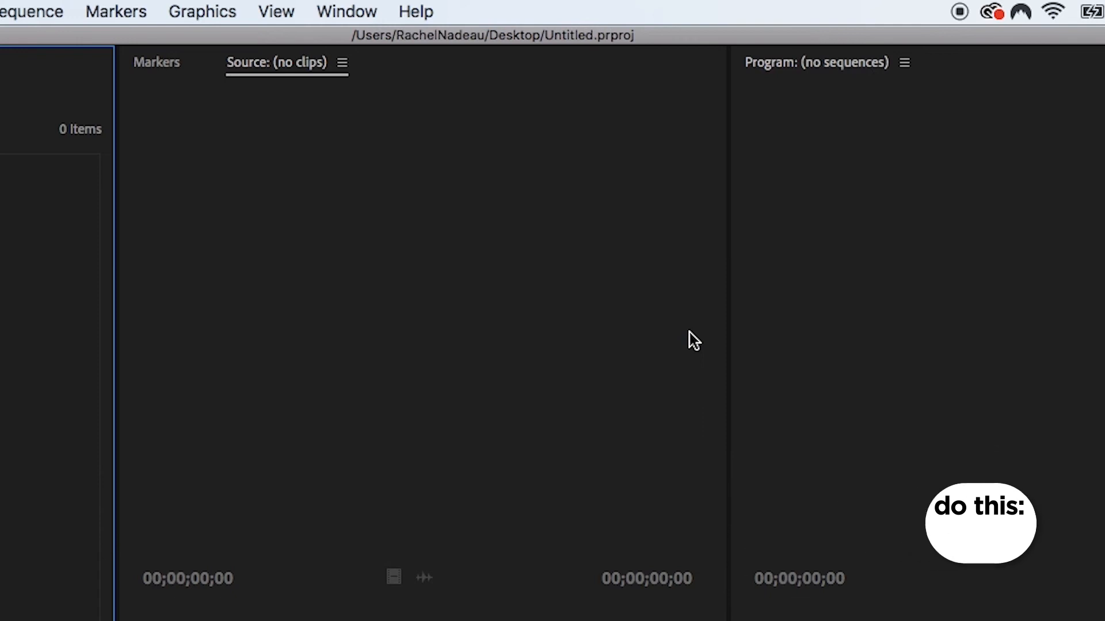
# Activate the Source, Program and Project panels in turn to examine how the active panel is outlined
pyautogui.click(418, 217)
pyautogui.click(783, 137)
pyautogui.click(183, 244)
pyautogui.click(522, 232)
pyautogui.click(802, 214)
pyautogui.click(430, 245)
pyautogui.click(170, 264)
# Maximize the Source monitor to fill the window and restore it to its normal size
pyautogui.click(497, 208)
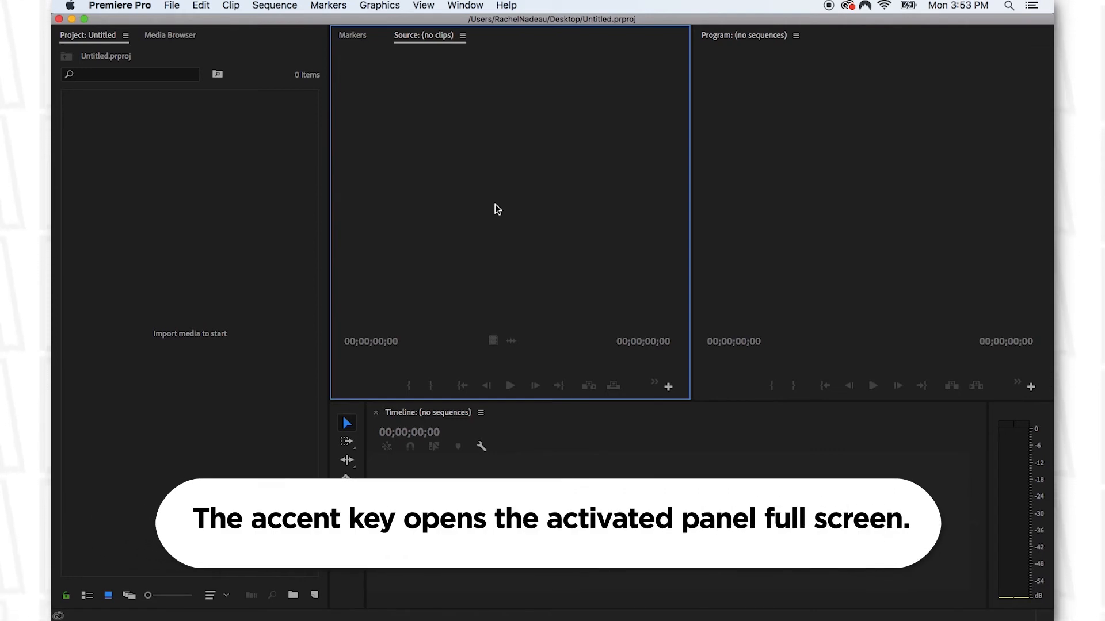
pyautogui.press('`')
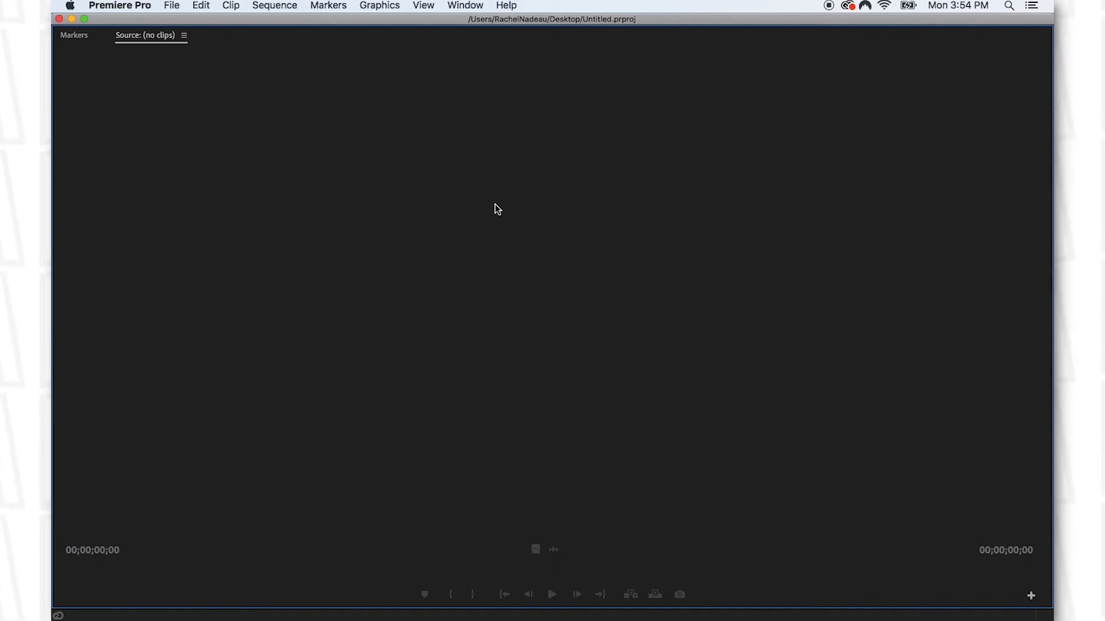
pyautogui.press('`')
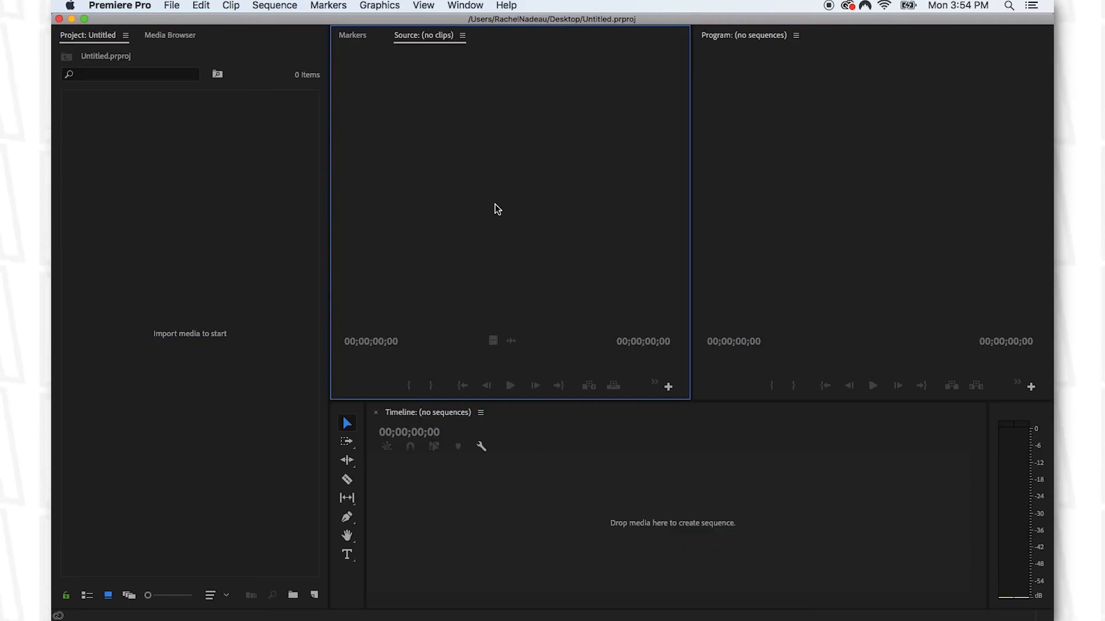
# Activate the Tools panel by picking the Ripple Edit tool, maximize the panel to fill the window and restore its normal size
pyautogui.click(355, 459)
pyautogui.press('`')
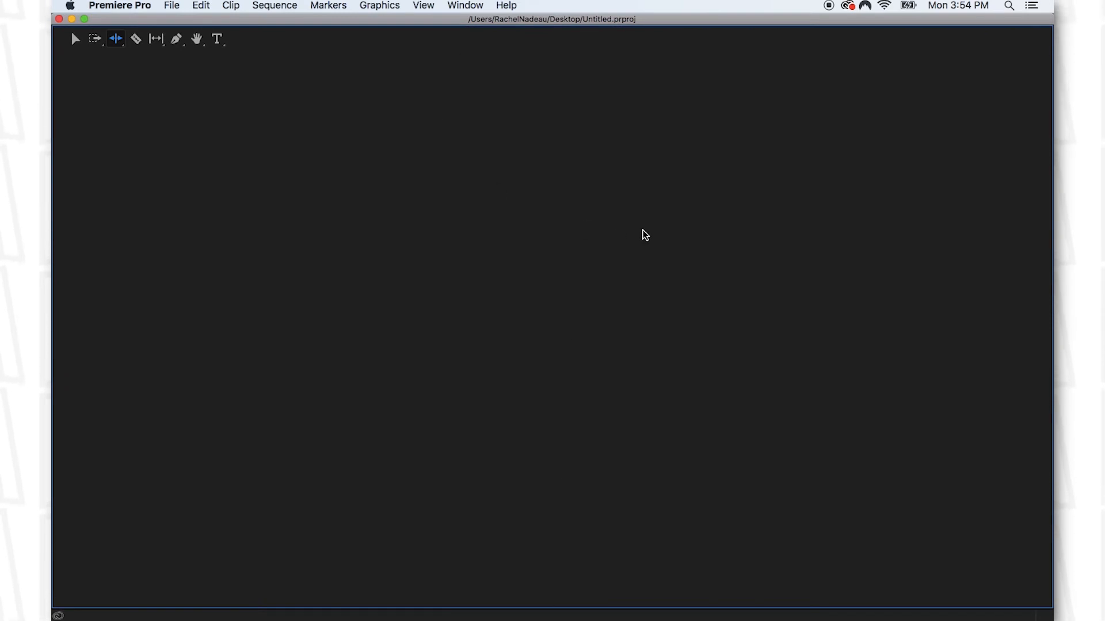
pyautogui.press('`')
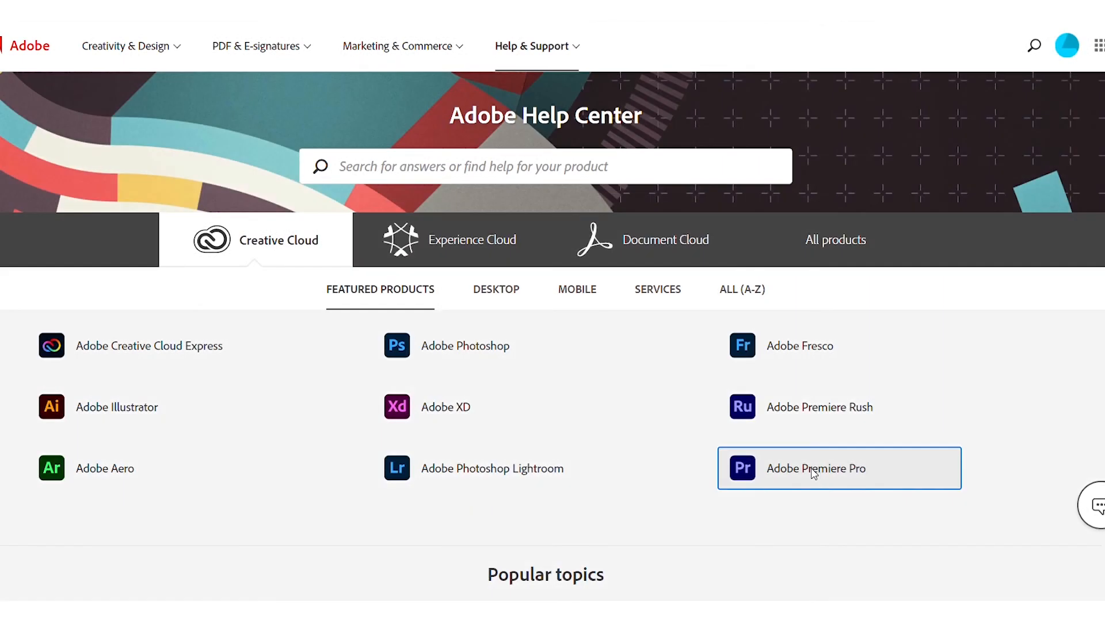
# Switch to the Adobe Help Center in the browser, open the Adobe Premiere Pro tutorials and look through the available courses
pyautogui.click(809, 468)
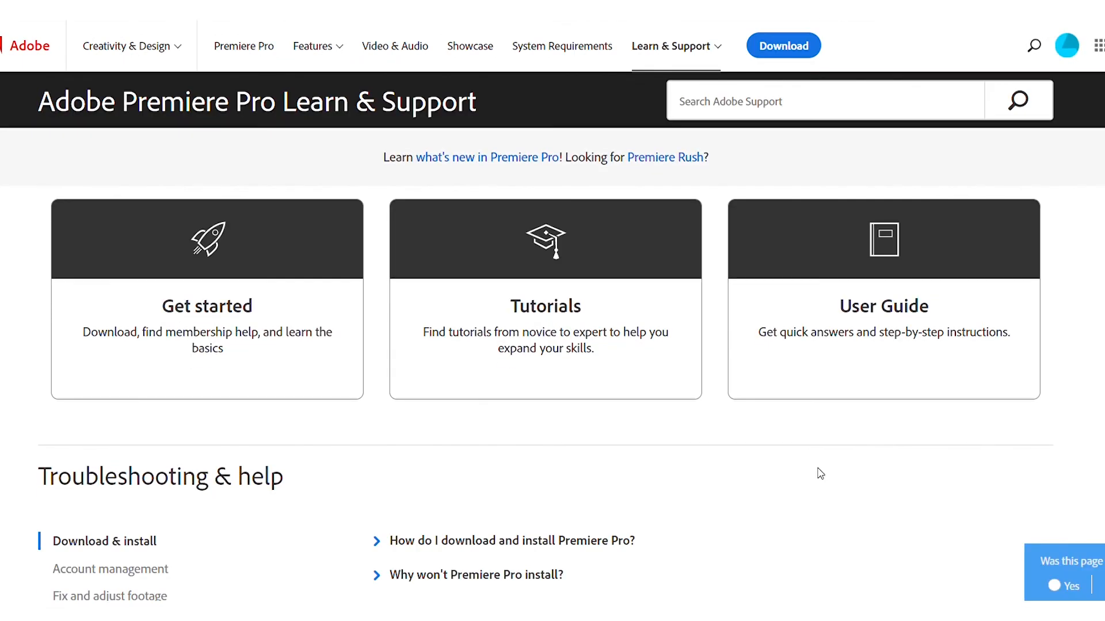
pyautogui.click(591, 305)
pyautogui.scroll(-3, 591, 305)
pyautogui.scroll(-2, 546, 338)
pyautogui.scroll(-2, 1102, 282)
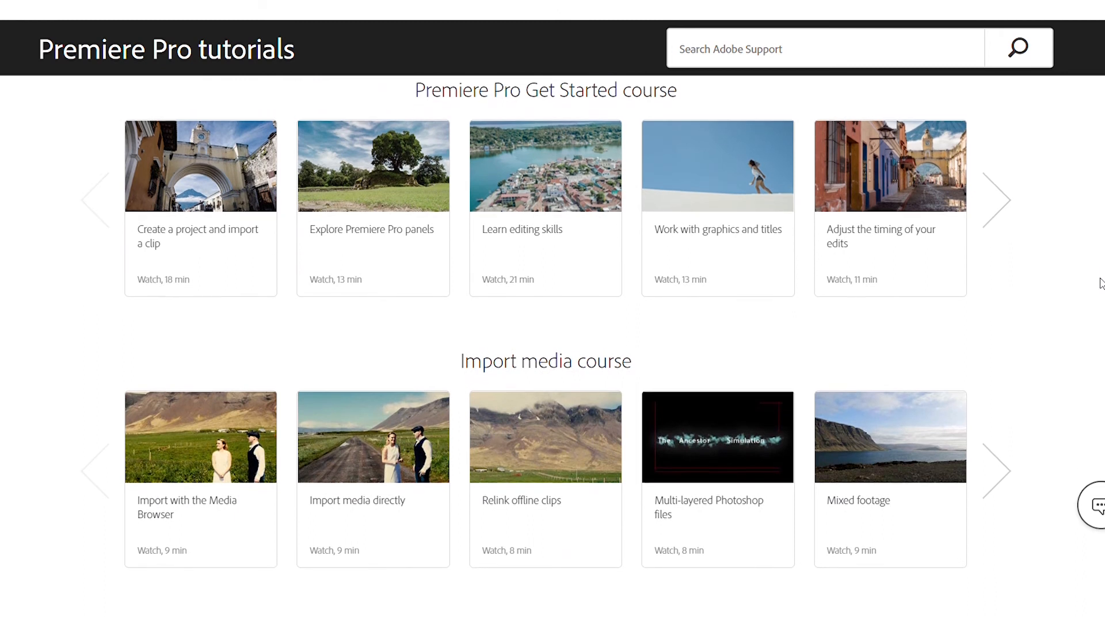
pyautogui.scroll(-4, 1100, 282)
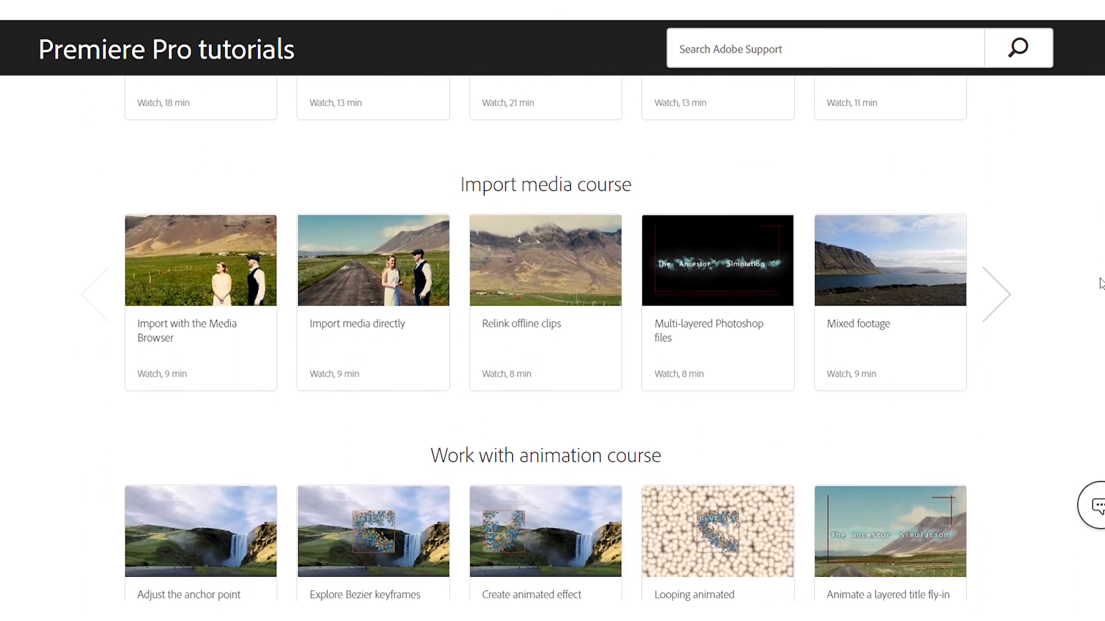
pyautogui.scroll(-5, 1099, 282)
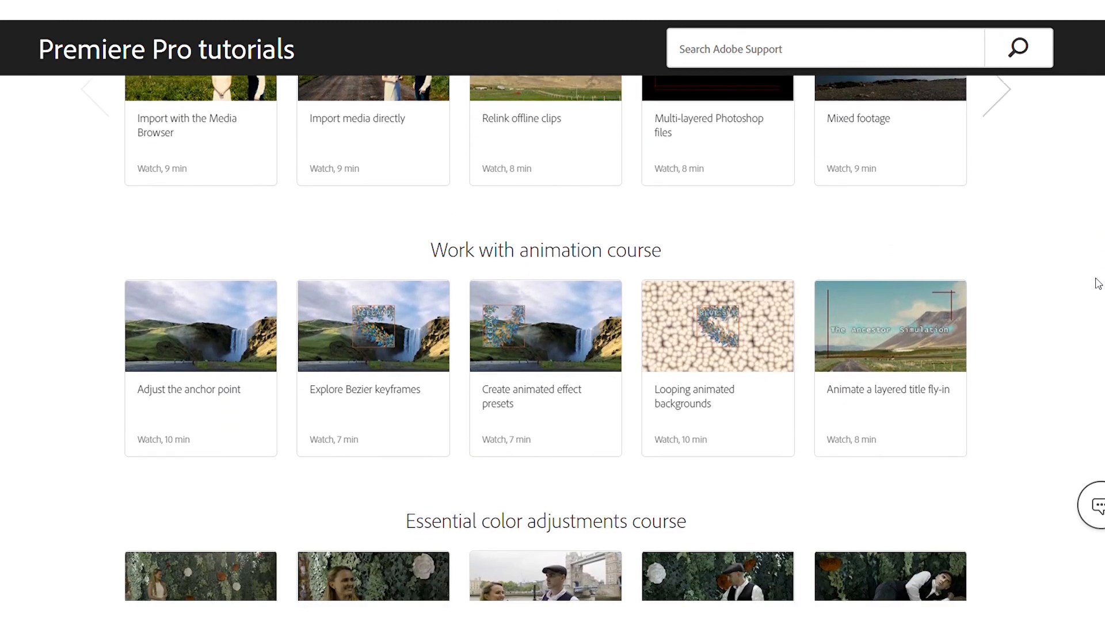
pyautogui.scroll(-5, 1098, 283)
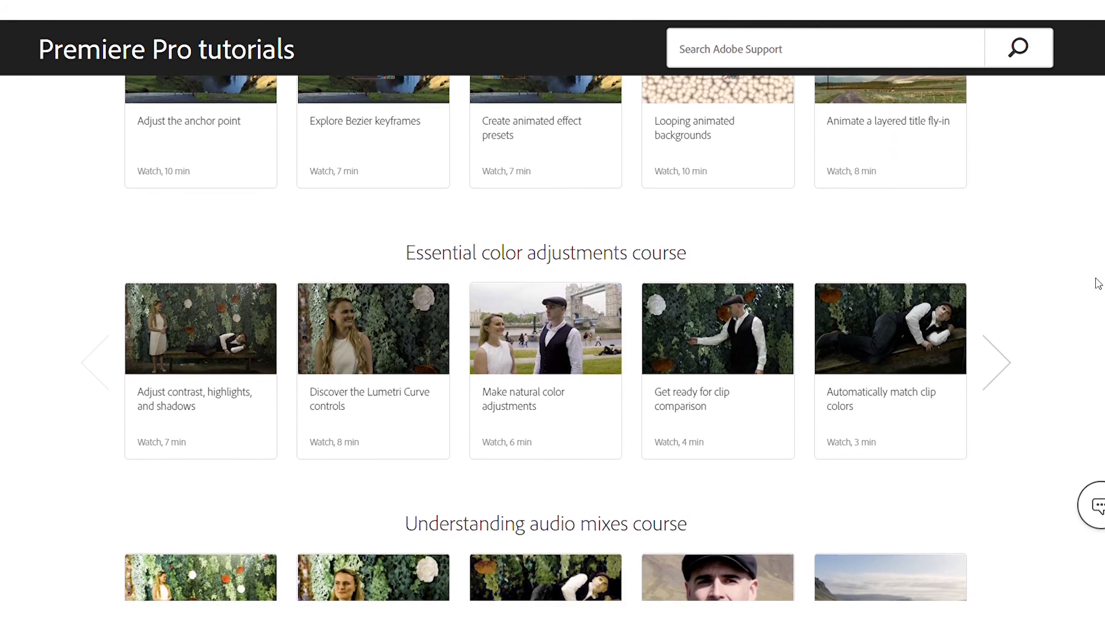
pyautogui.scroll(-3, 1092, 283)
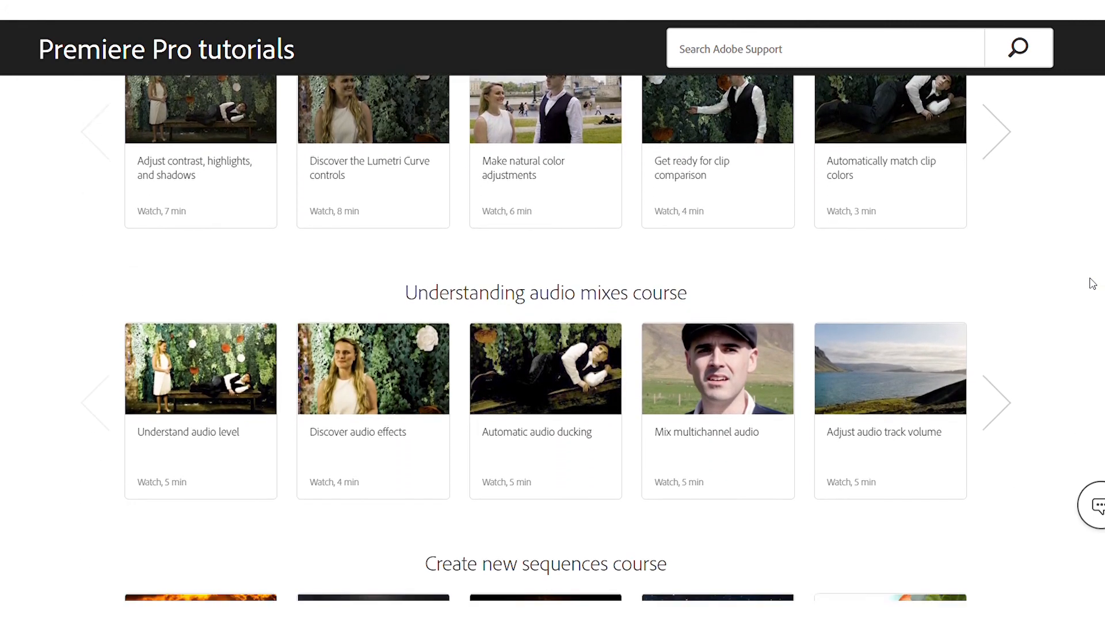